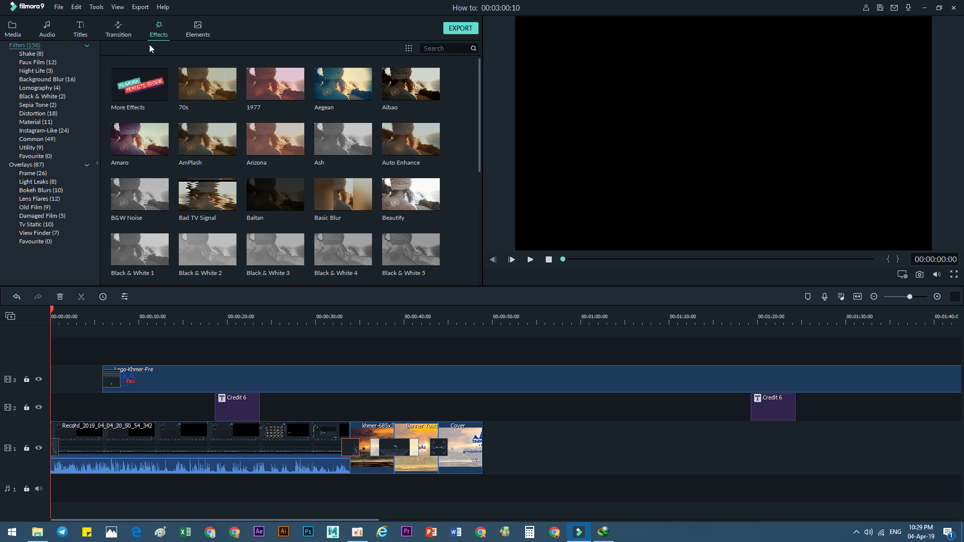
Look through the Audio, Transition, Effects and Elements libraries
left_click(190, 31)
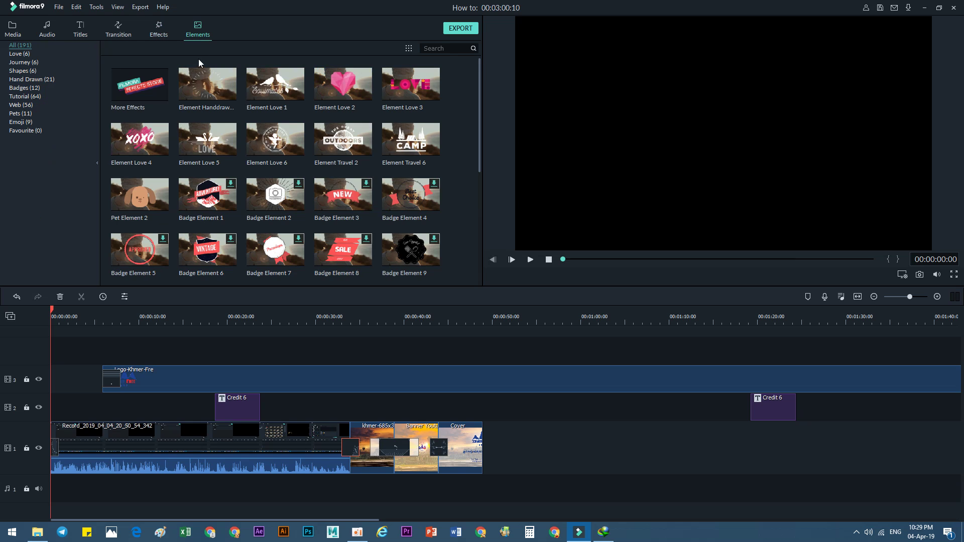
left_click(160, 31)
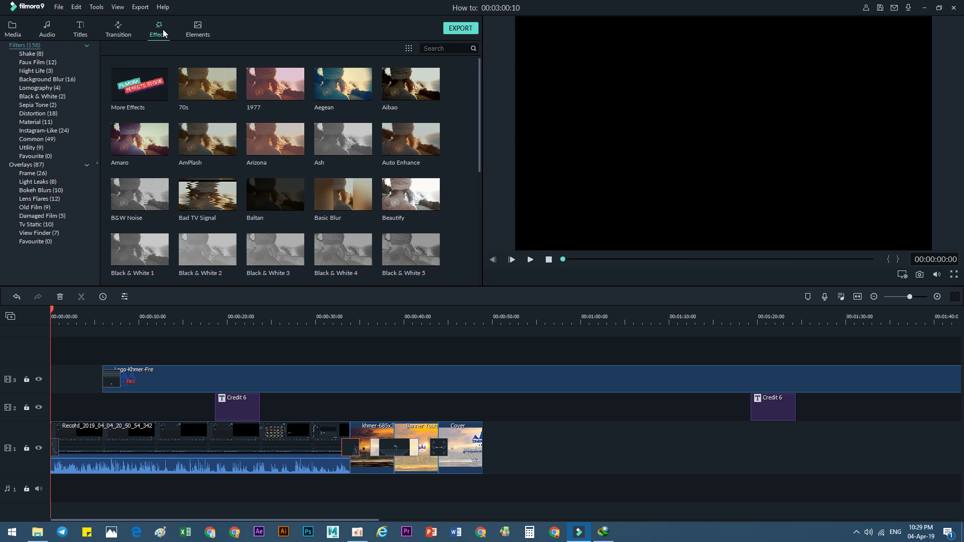
left_click(199, 33)
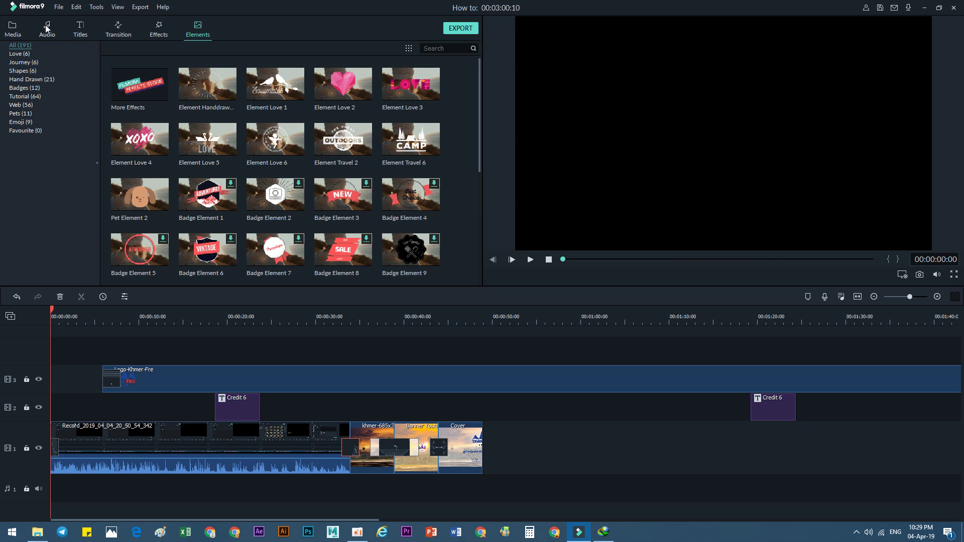
left_click(12, 30)
left_click(54, 32)
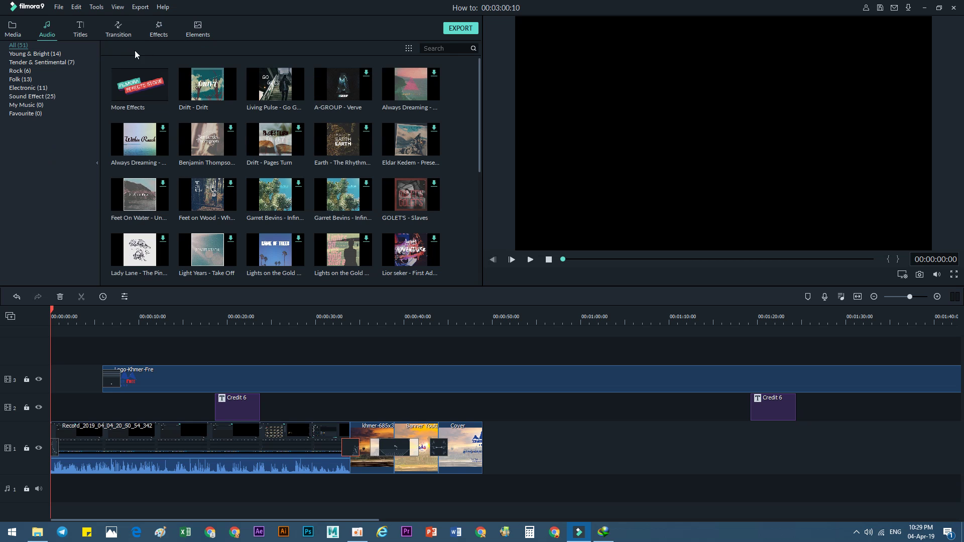
left_click(119, 33)
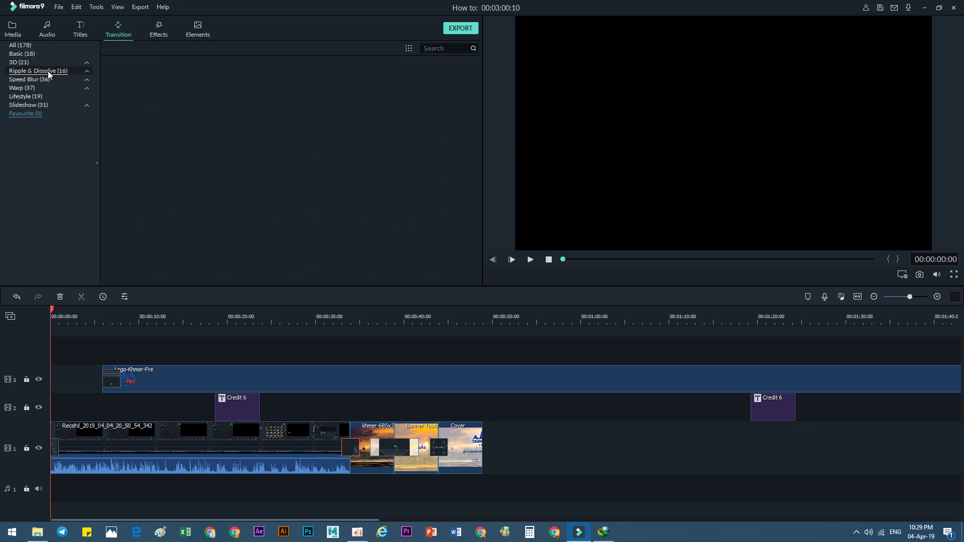
left_click(156, 31)
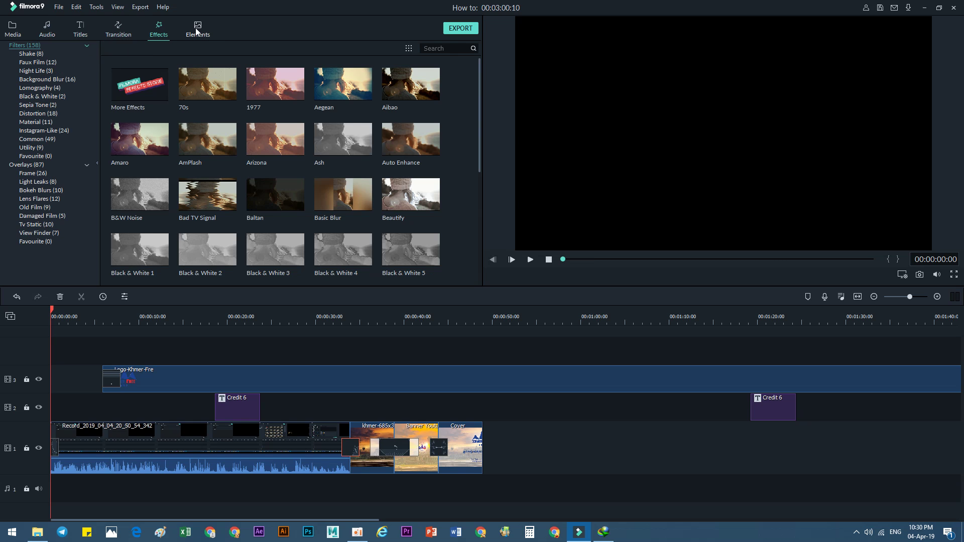
left_click(196, 31)
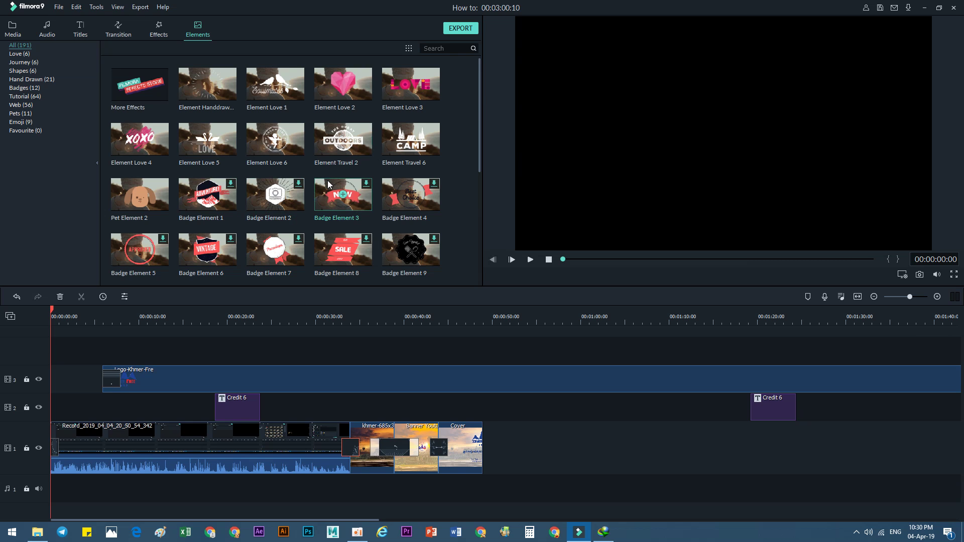
Add Element Love 3 from the Love elements to a new track above the logo at about 31 seconds
left_click(20, 56)
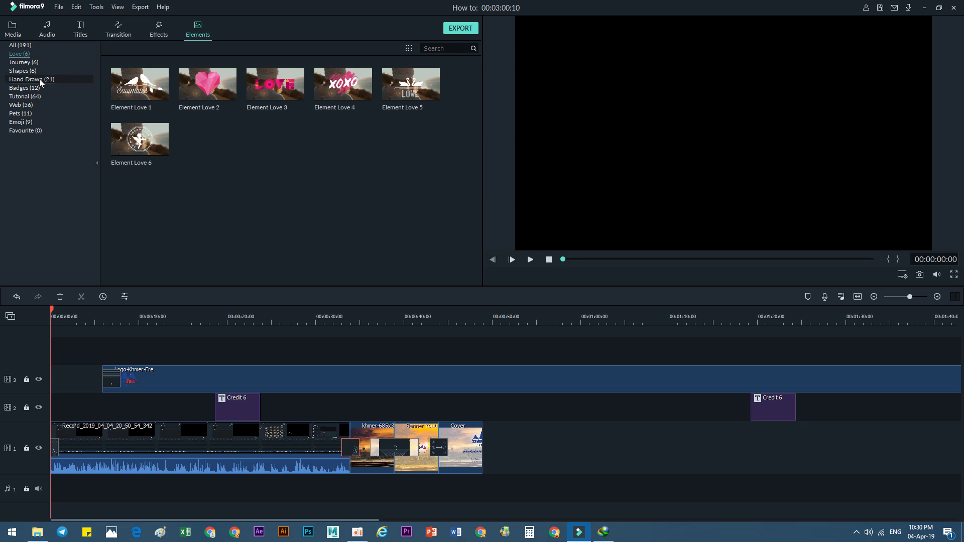
left_click(21, 62)
left_click(19, 54)
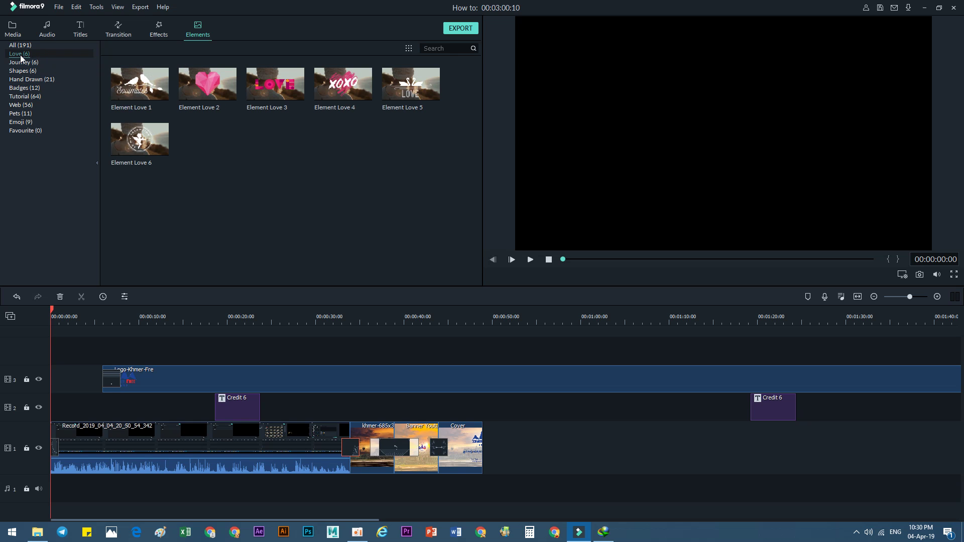
left_click(20, 46)
left_click(20, 61)
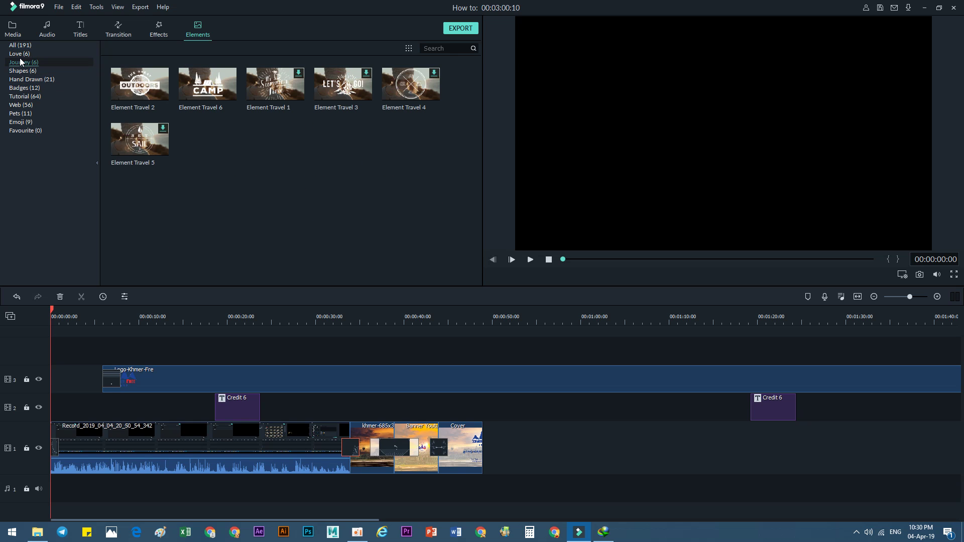
left_click(19, 56)
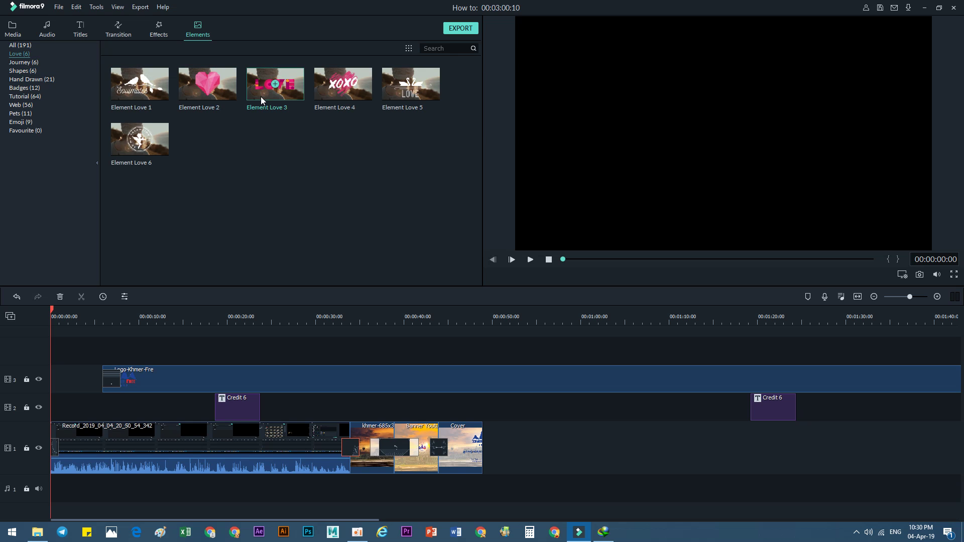
left_click_drag(295, 86, 246, 346)
left_click_drag(324, 354, 325, 353)
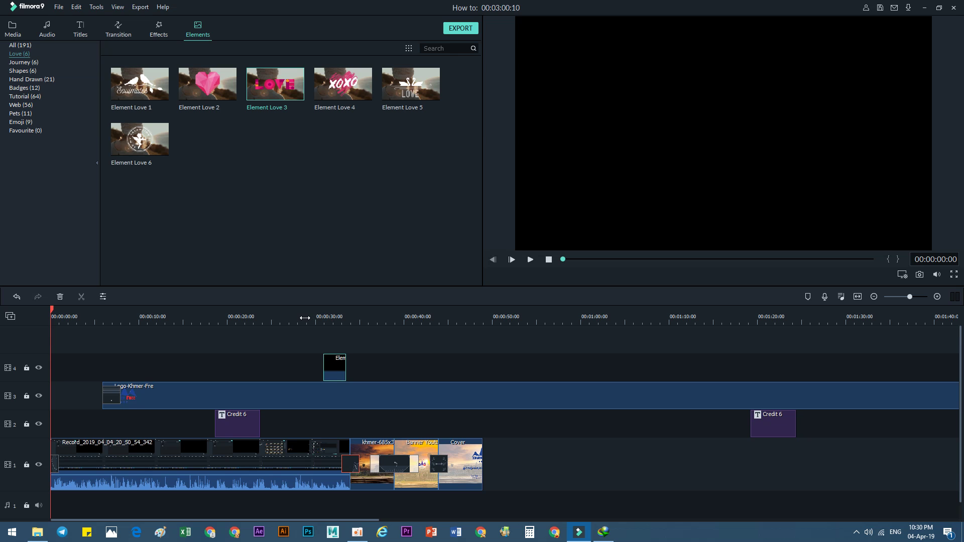
Play the timeline through the LOVE element to preview it over the screen recording
left_click_drag(294, 318, 158, 313)
key("space")
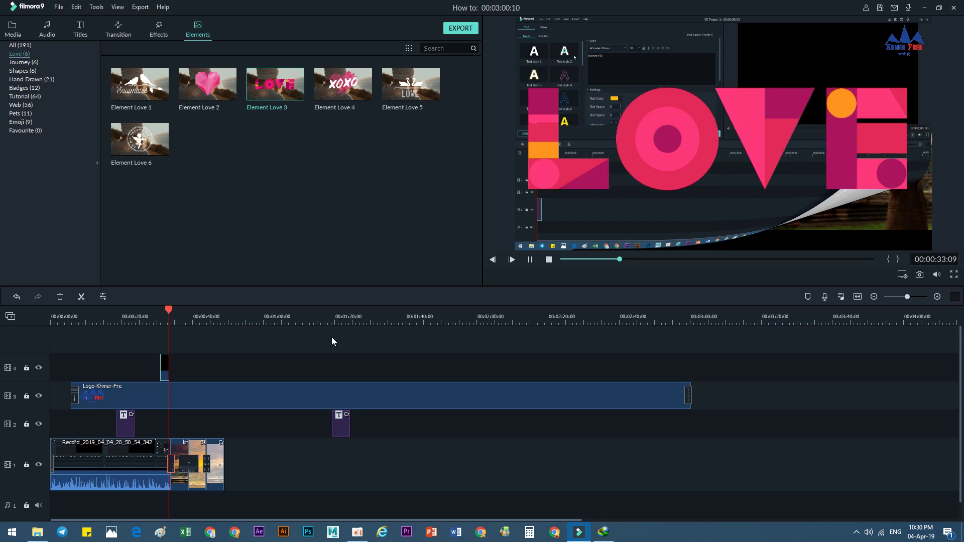
key("space")
Reduce the LOVE element's scale to 31.72% in its transform settings and replay it
left_click(103, 297)
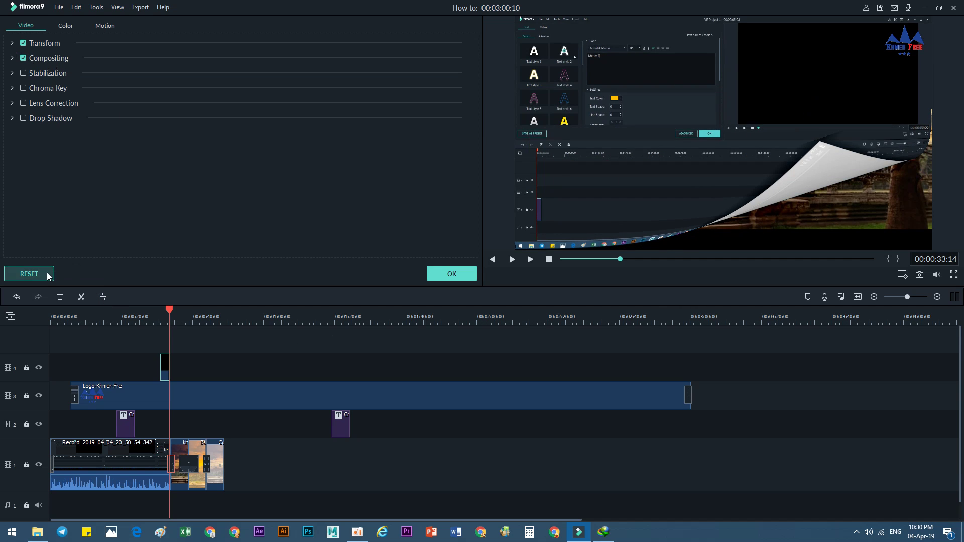
left_click(12, 44)
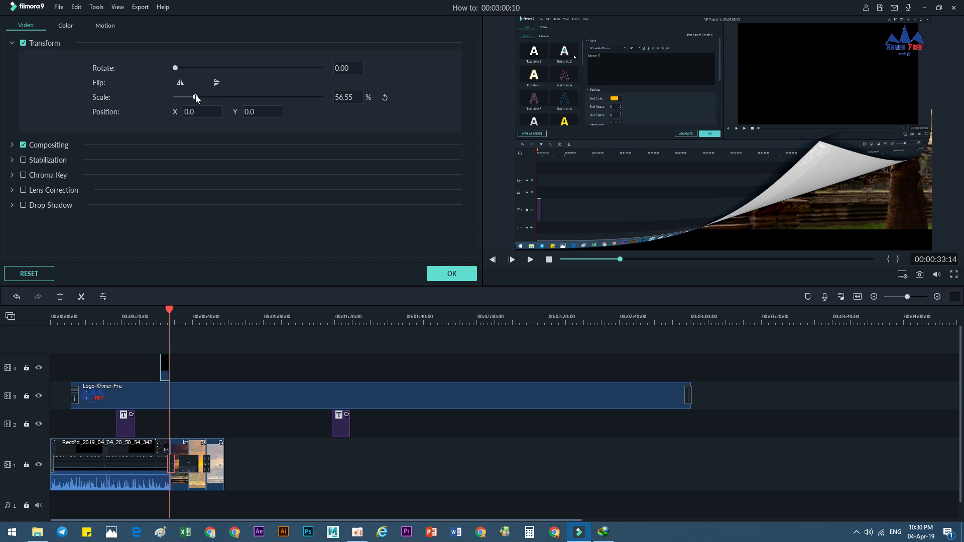
left_click_drag(166, 308, 164, 312)
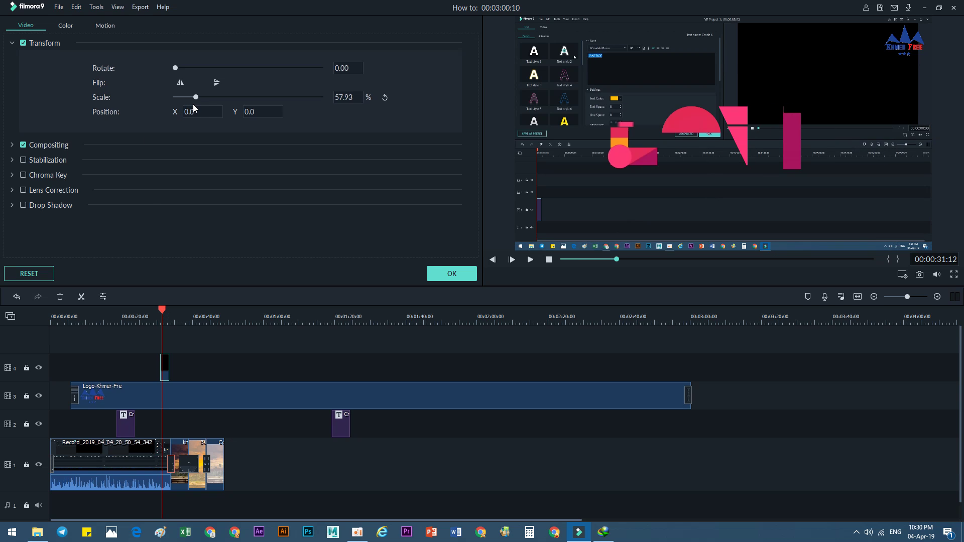
left_click_drag(196, 97, 187, 97)
key("space")
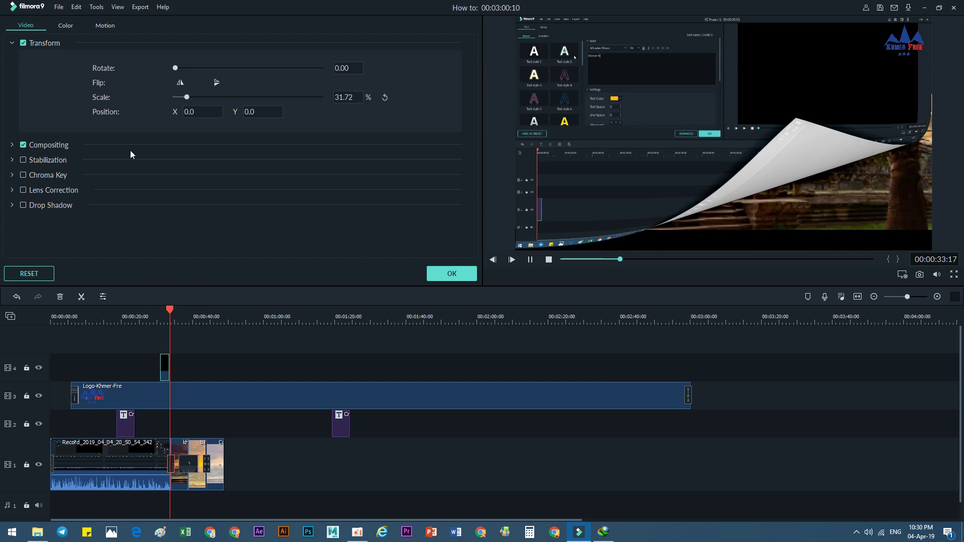
mouse_move(175, 317)
left_mouse_down()
mouse_move(135, 316)
mouse_move(163, 316)
left_mouse_up()
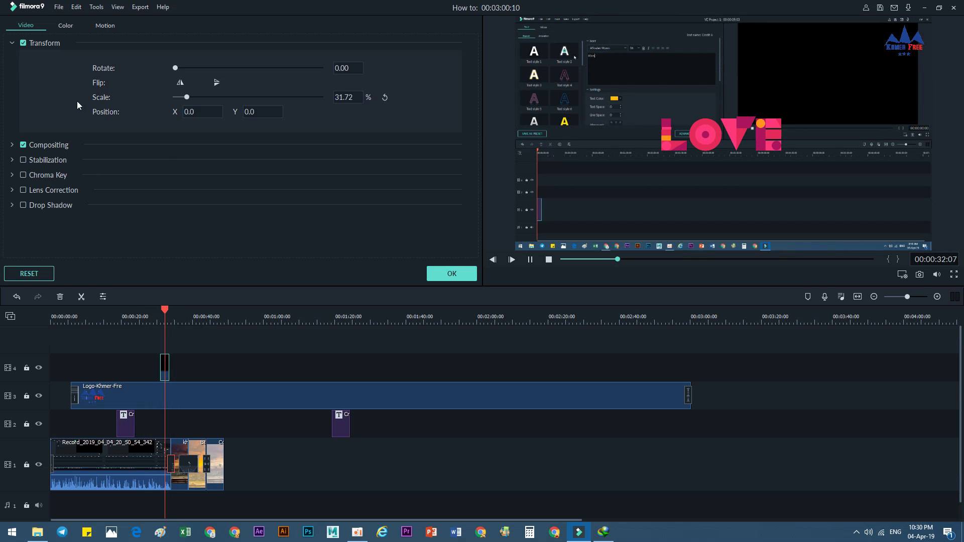
Try the Fade Slide 4 motion on the LOVE element and preview it
left_click(115, 26)
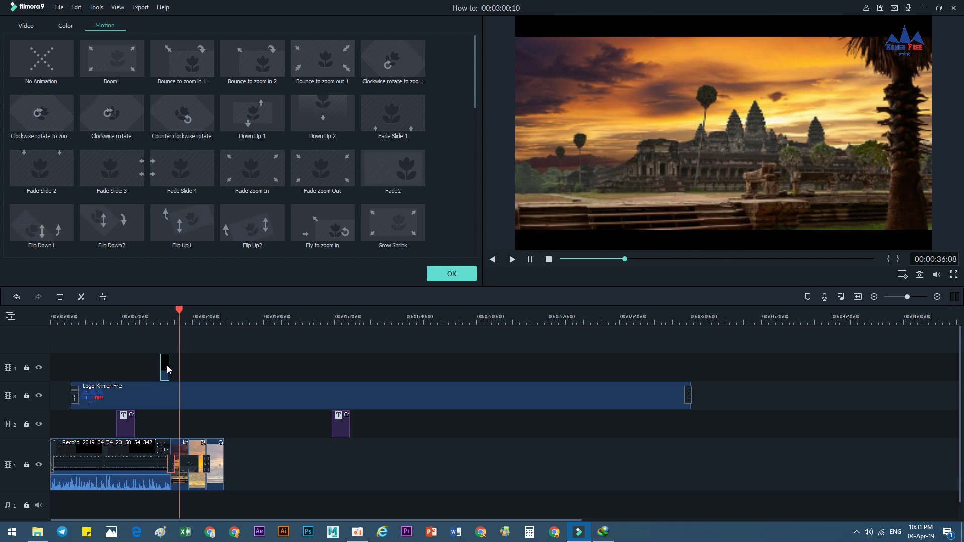
left_click_drag(184, 310, 167, 310)
left_click(197, 192)
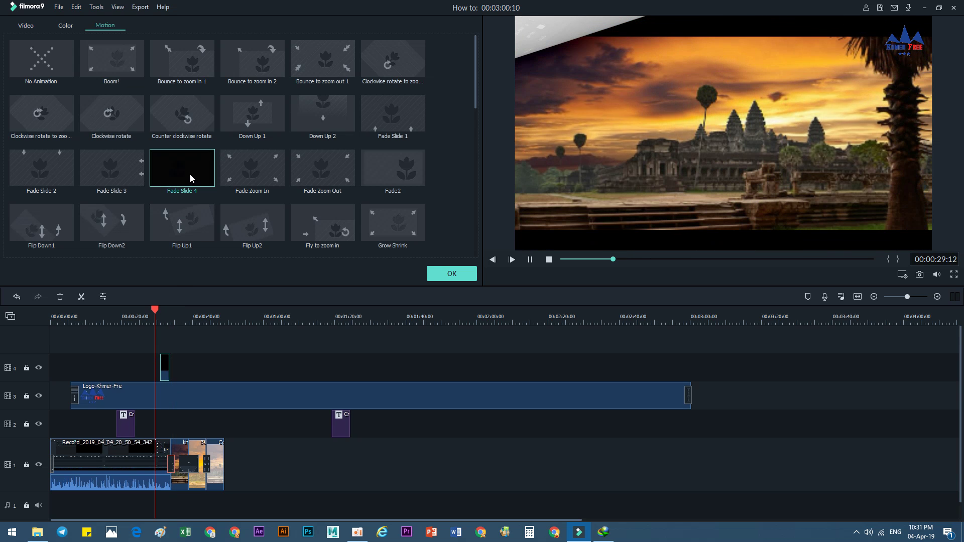
left_click_drag(154, 314, 164, 312)
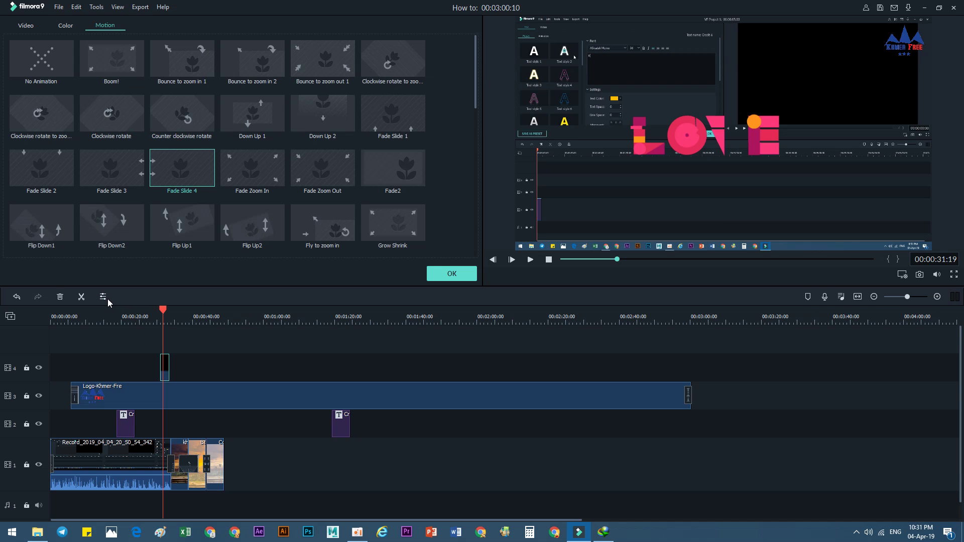
Try the Fade Zoom In, Fade Slide 1, clockwise rotate and Bounce to zoom in 1 motions on the LOVE element, ending with Boom!
left_click(246, 167)
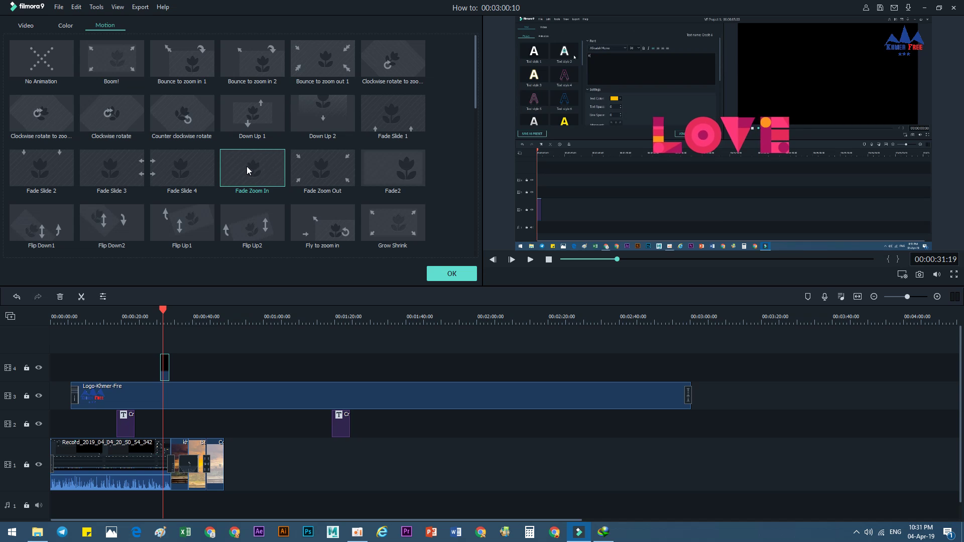
left_click(393, 113)
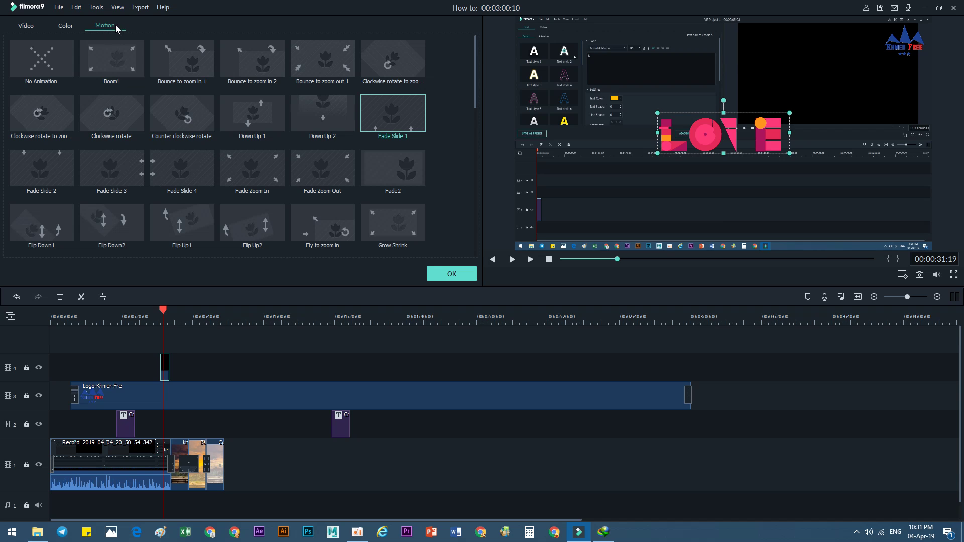
left_click(413, 59)
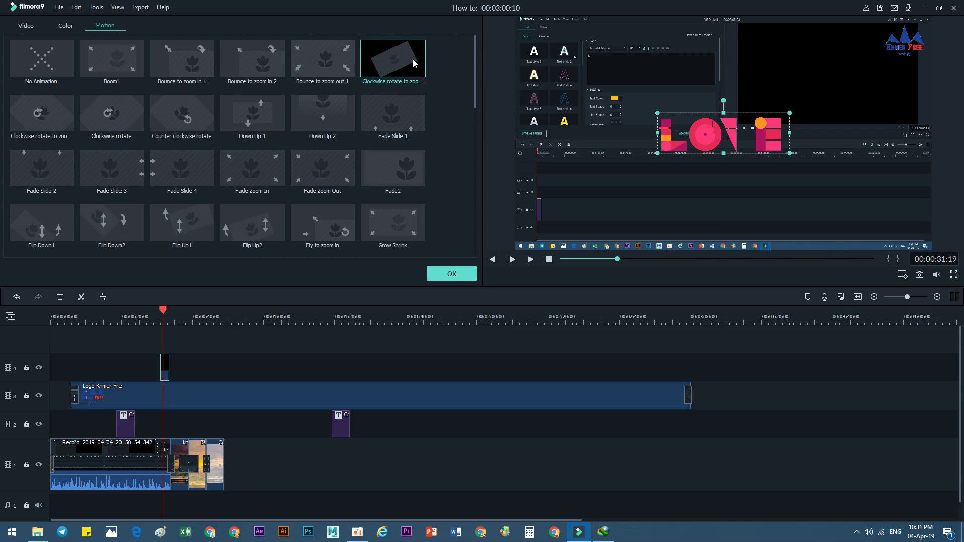
left_click(175, 56)
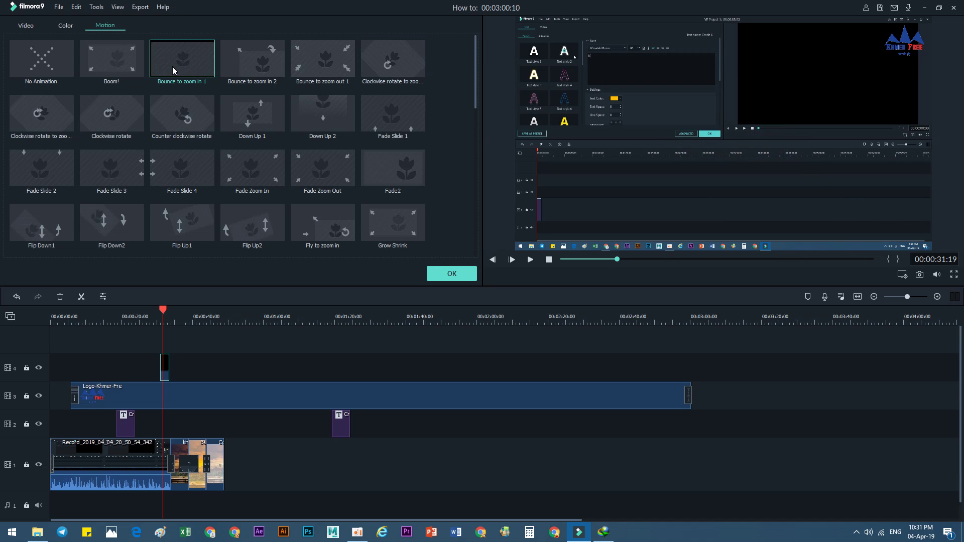
left_click(122, 59)
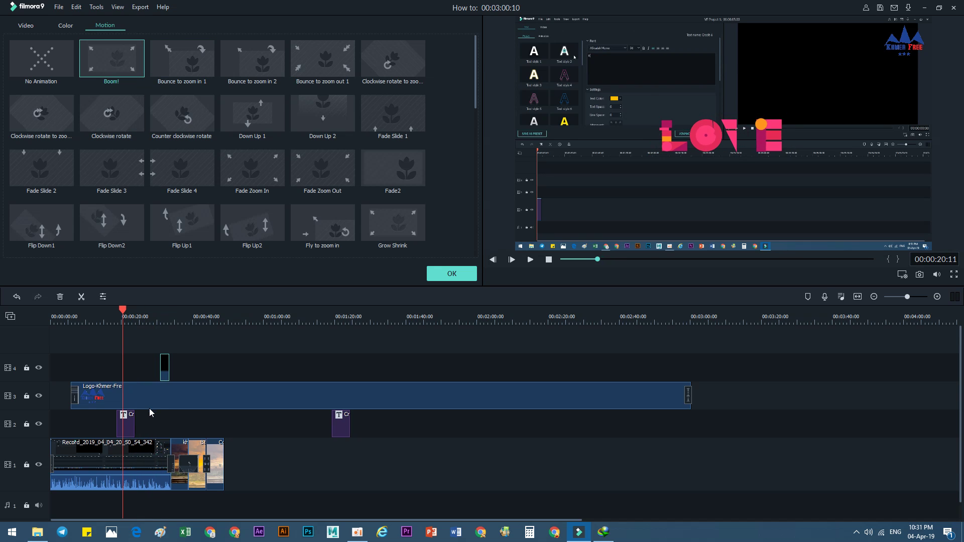
Try the Bounce to zoom in 1 and Fade Zoom In motions on the logo clip, ending with Fade2
left_click(161, 401)
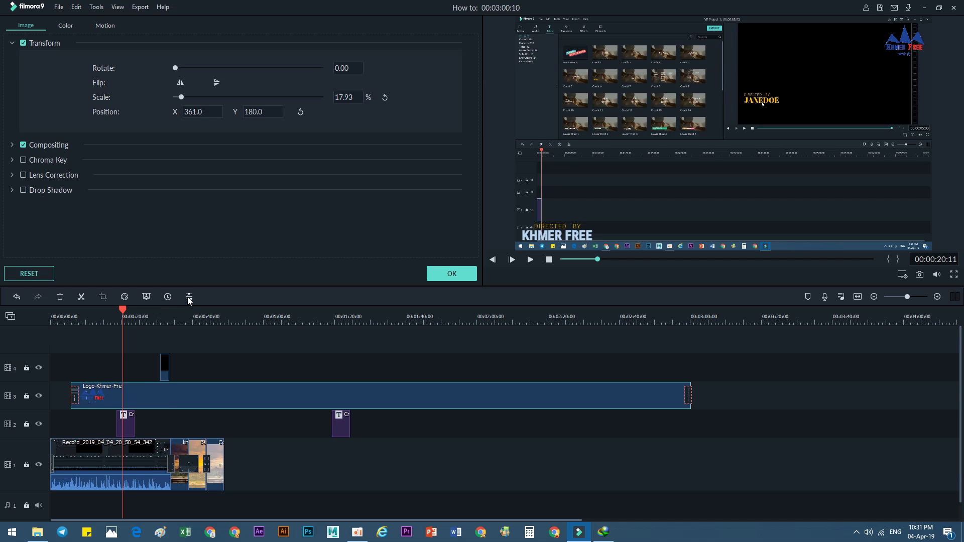
left_click(105, 28)
left_click(200, 64)
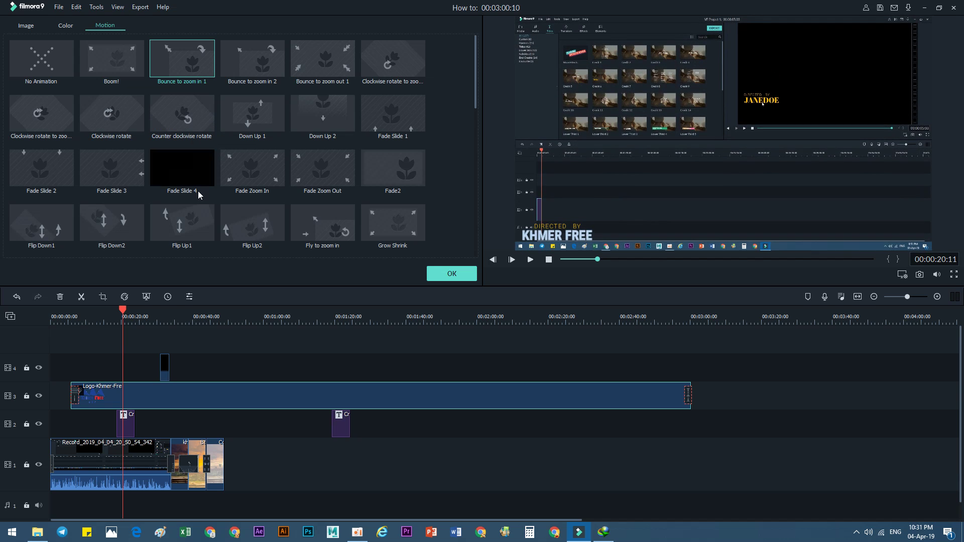
left_click(265, 170)
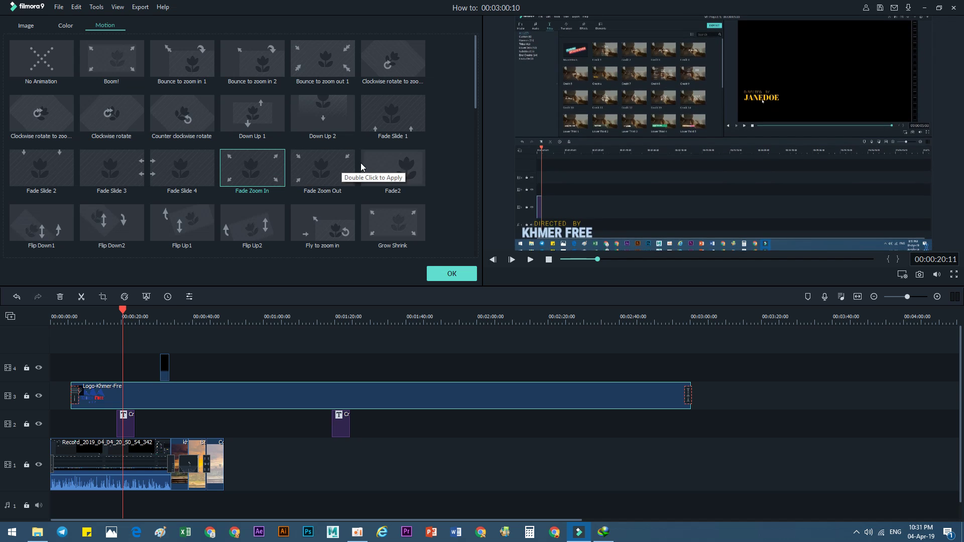
left_click(396, 164)
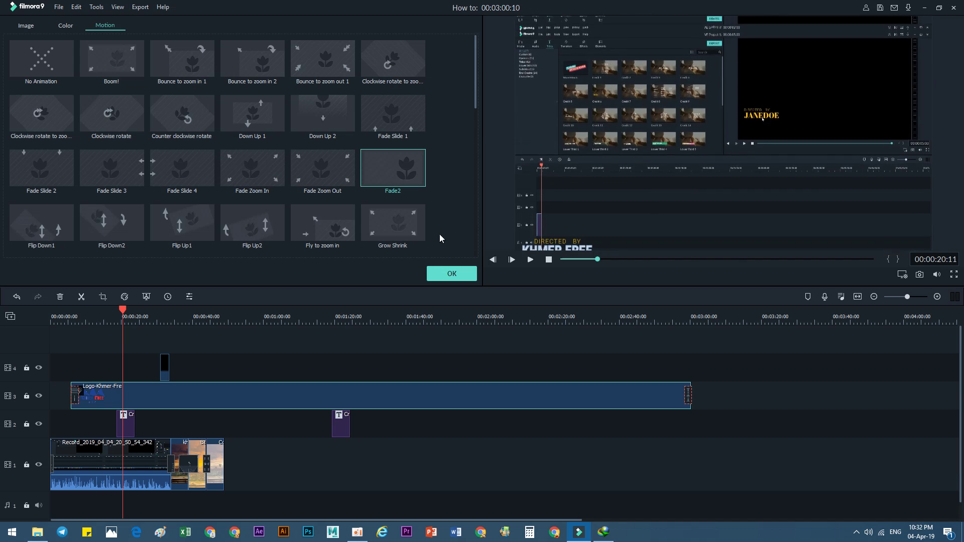
Play the timeline from near its start to preview the logo and LOVE element, and close the motion settings
left_click_drag(123, 310, 64, 309)
key("space")
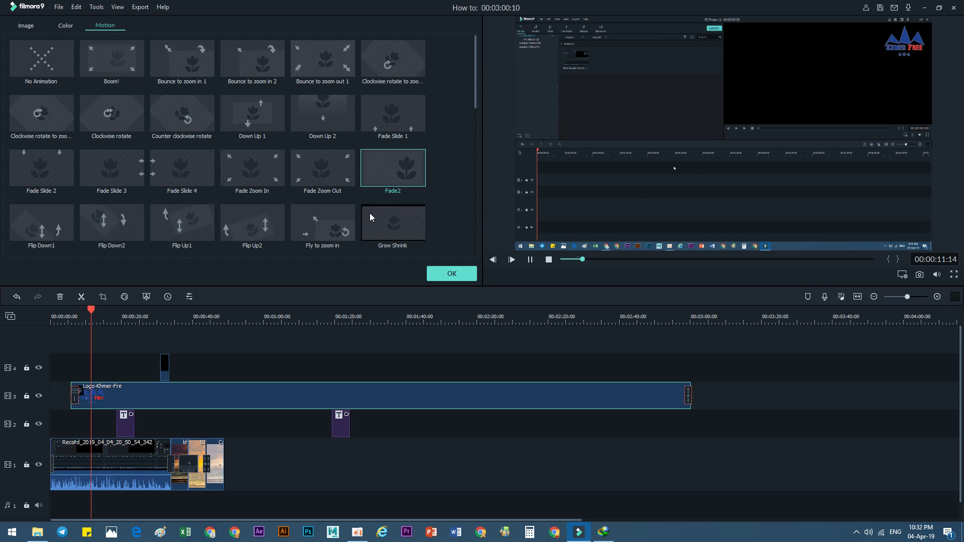
left_click_drag(86, 316, 100, 316)
left_click(144, 316)
key("space")
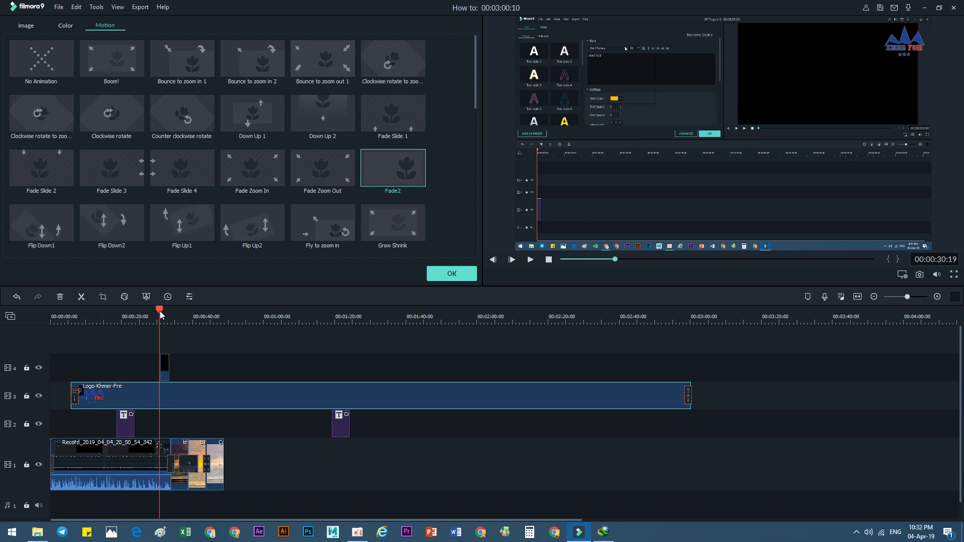
left_click(437, 267)
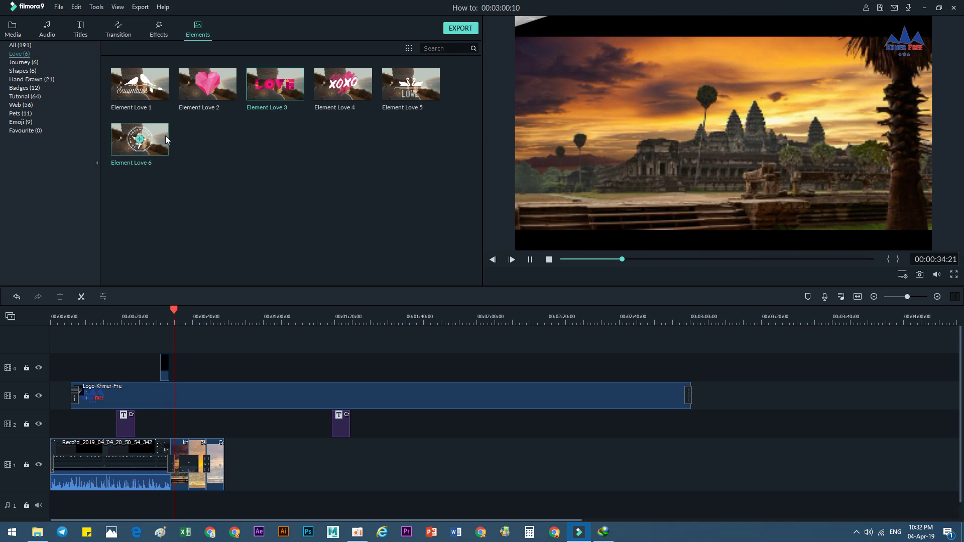
Add Badge Element 3 from the Badges elements to track 4, after the LOVE element, at about 54 seconds
left_click(21, 62)
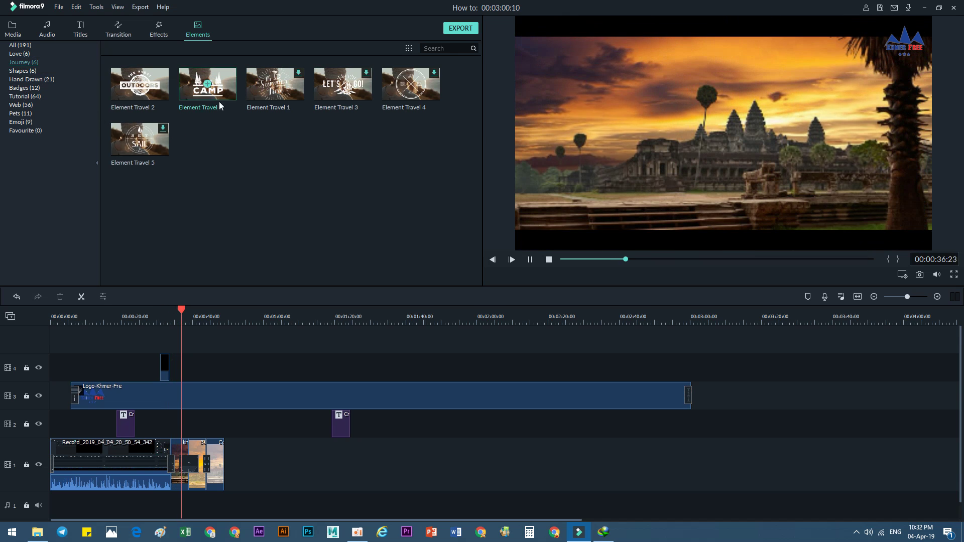
left_click(43, 88)
left_click_drag(286, 101, 243, 379)
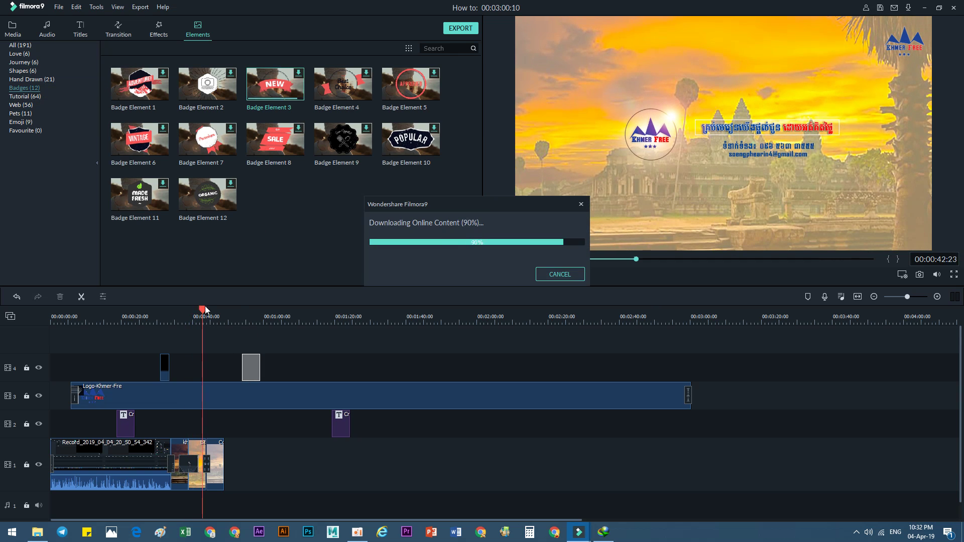
Play the timeline twice from the start of the NEW badge, at about 54 seconds, to preview its animation
left_click_drag(219, 307, 239, 313)
key("space")
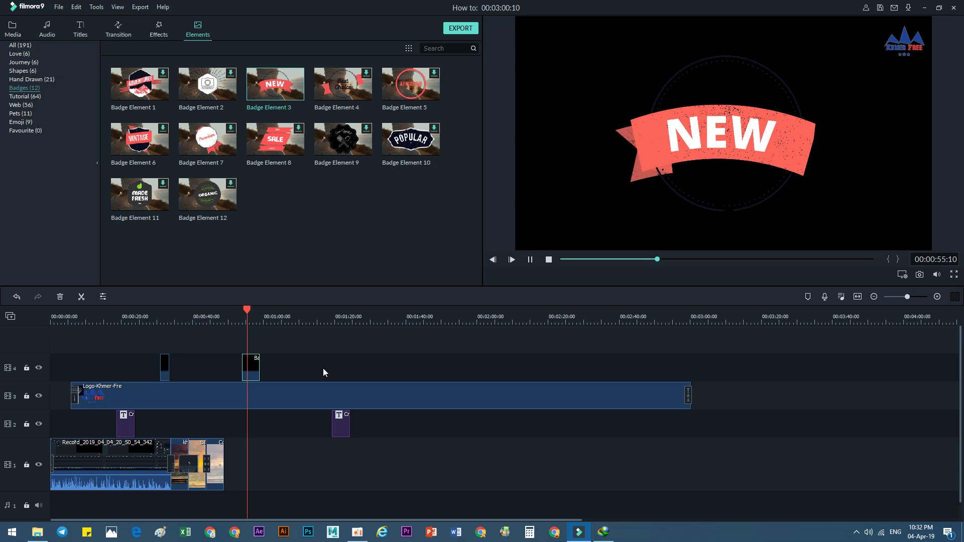
key("space")
left_click_drag(256, 310, 242, 311)
key("space")
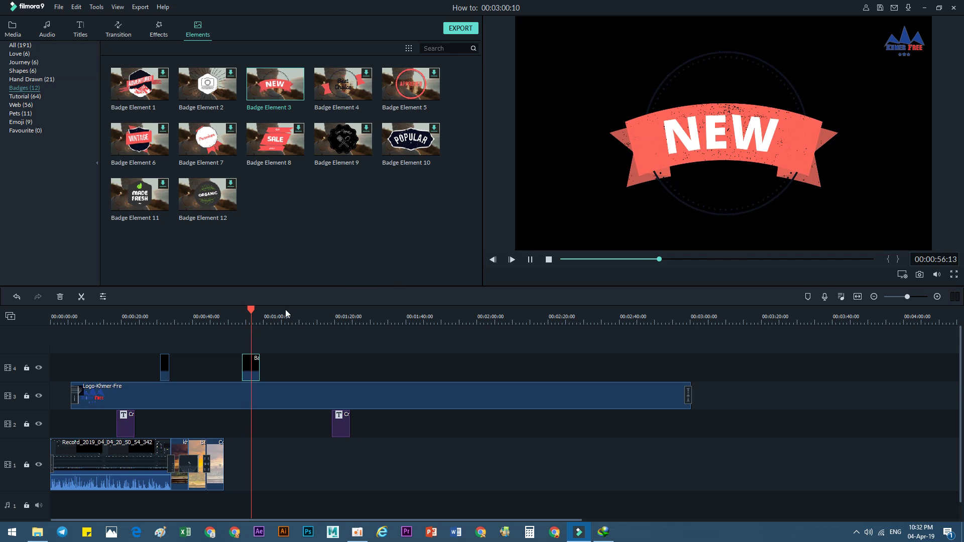
Try the Fade Slide 4, Boom!, Bounce to zoom in 1 and Bounce to zoom in 2 motions on the NEW badge, ending with Zoom in
left_click(103, 297)
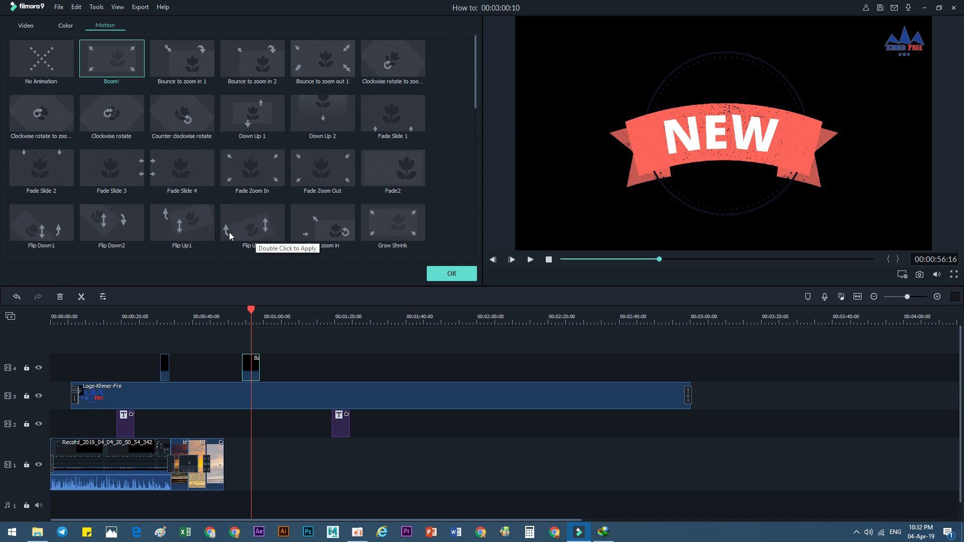
left_click(175, 171)
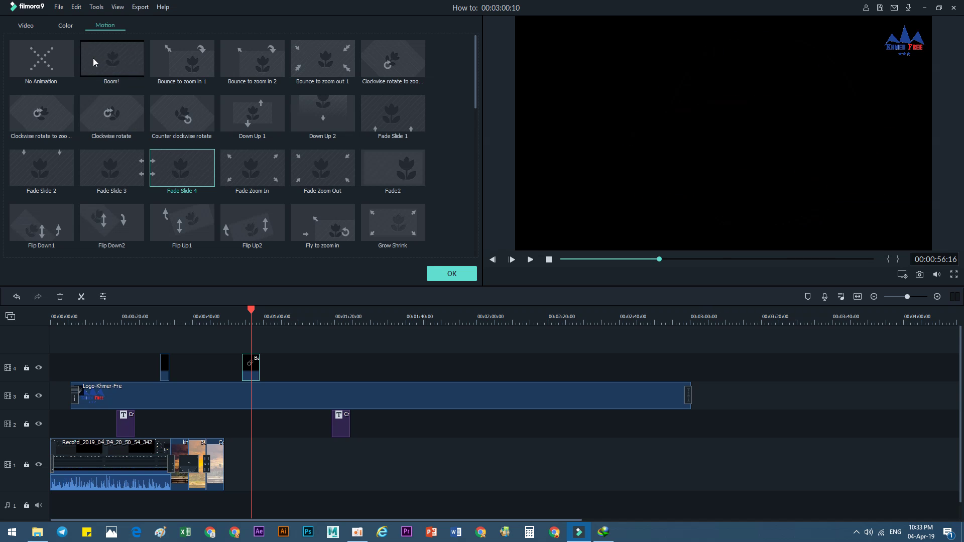
left_click(112, 65)
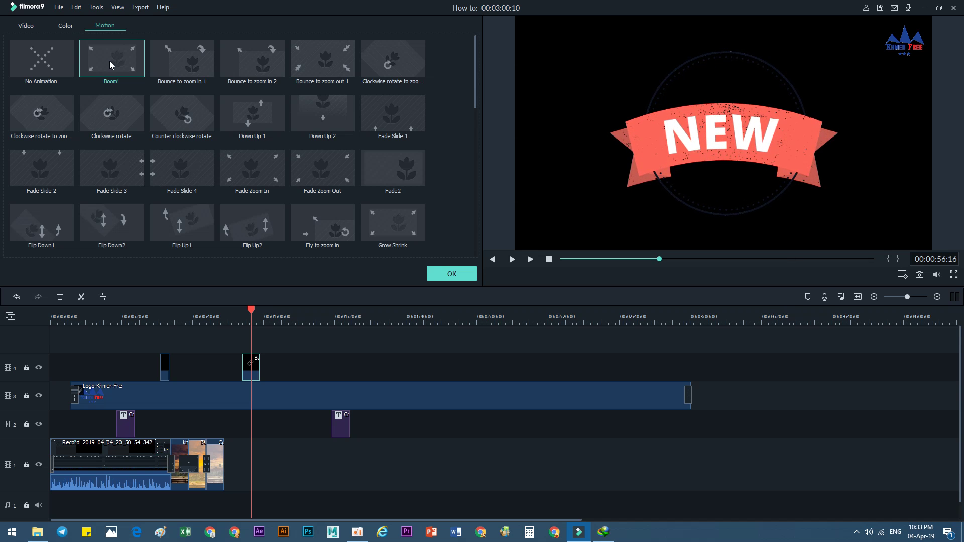
left_click(203, 74)
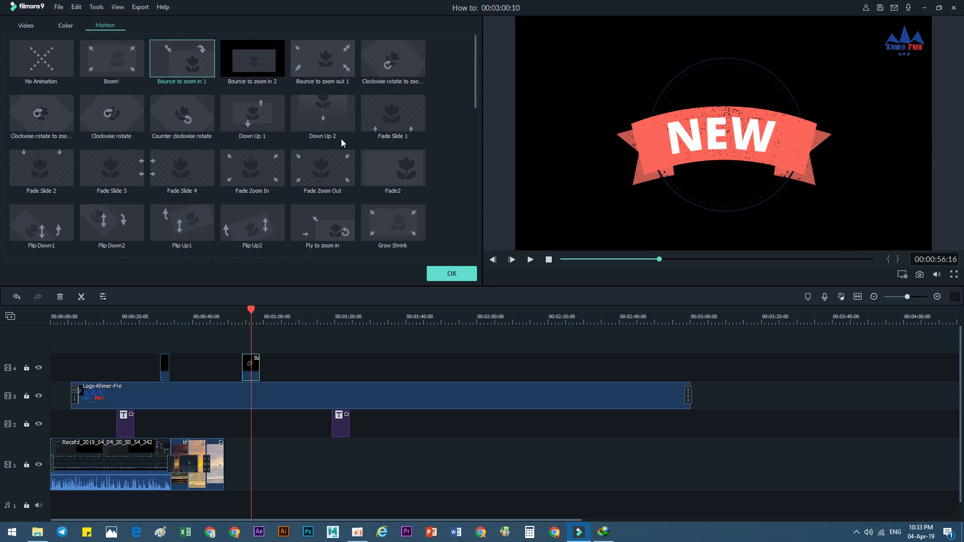
left_click(252, 59)
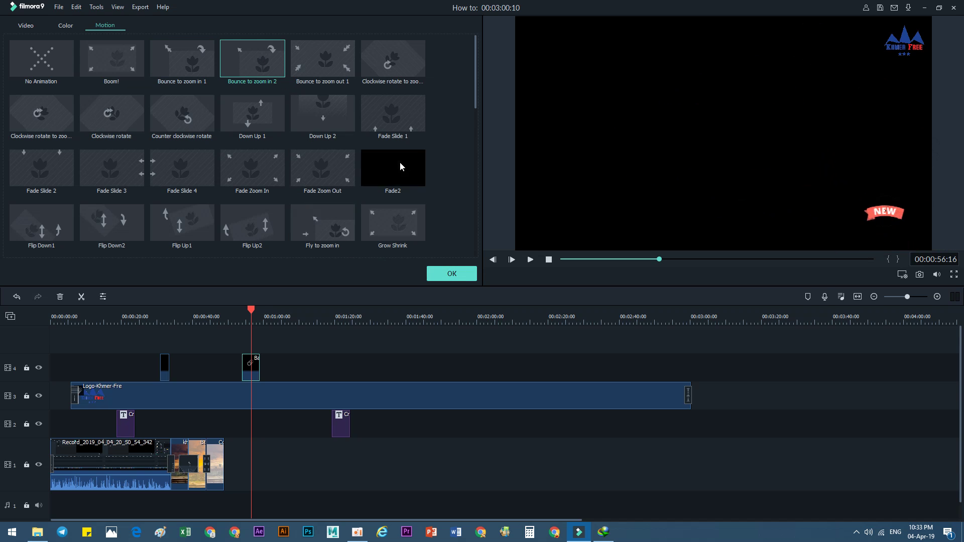
scroll(400, 162, "down", 8)
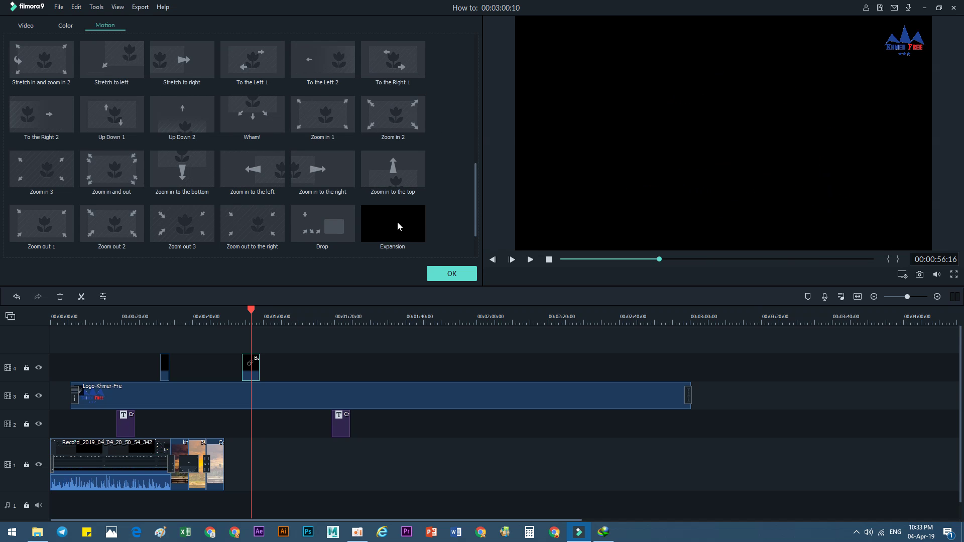
scroll(397, 221, "down", 1)
left_click(318, 219)
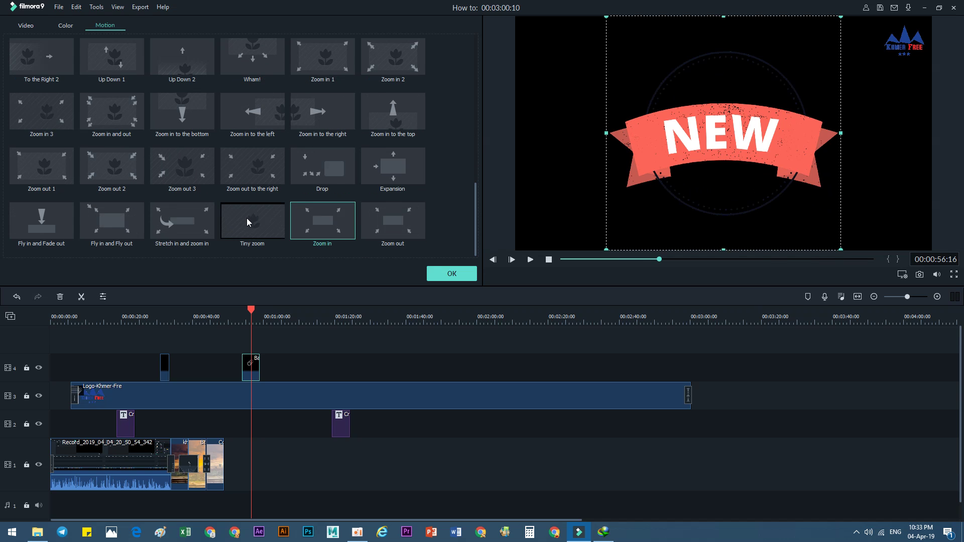
left_click(451, 274)
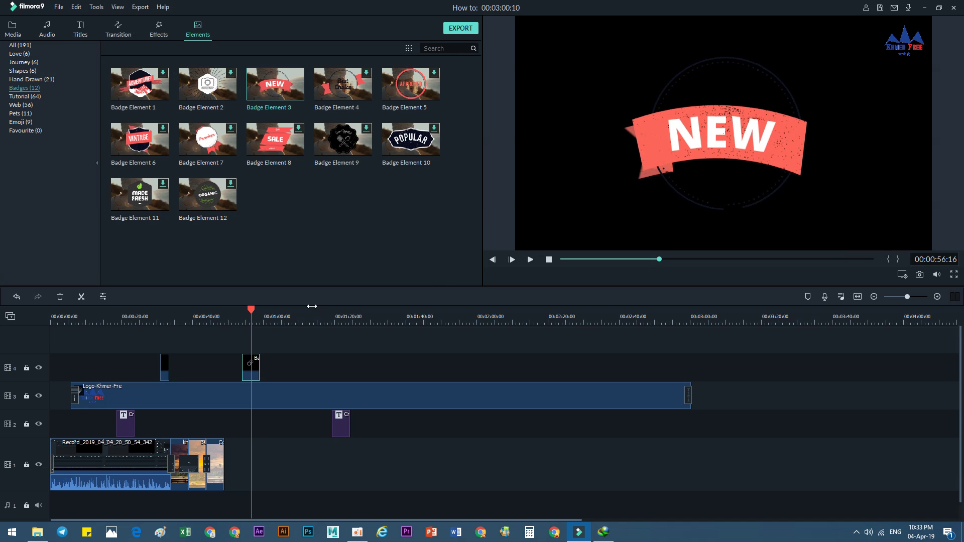